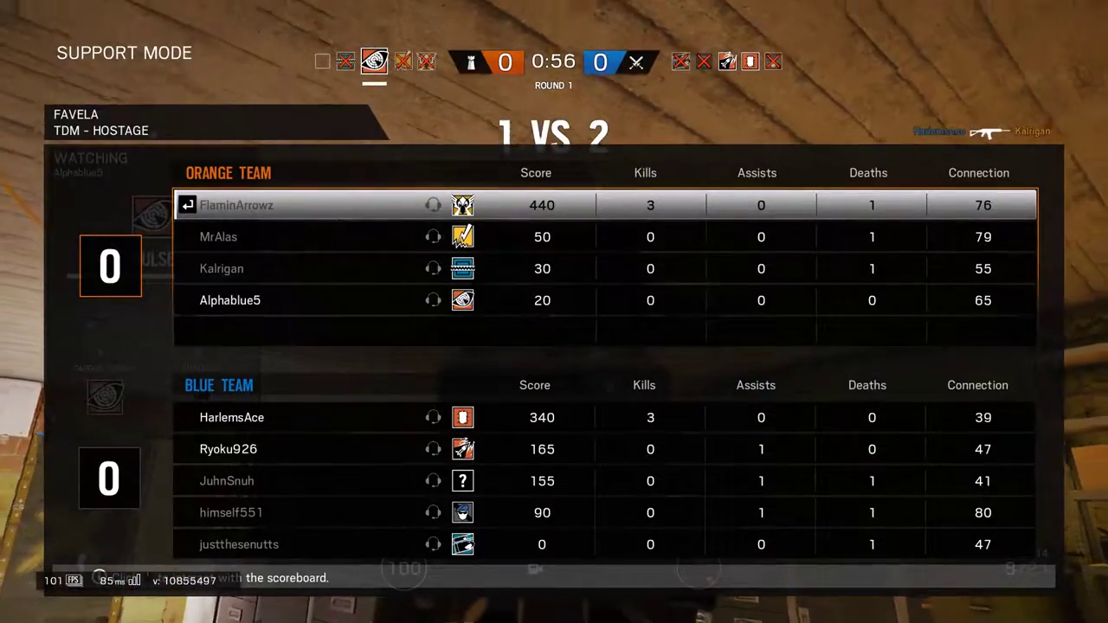
pyautogui.press('Tab')
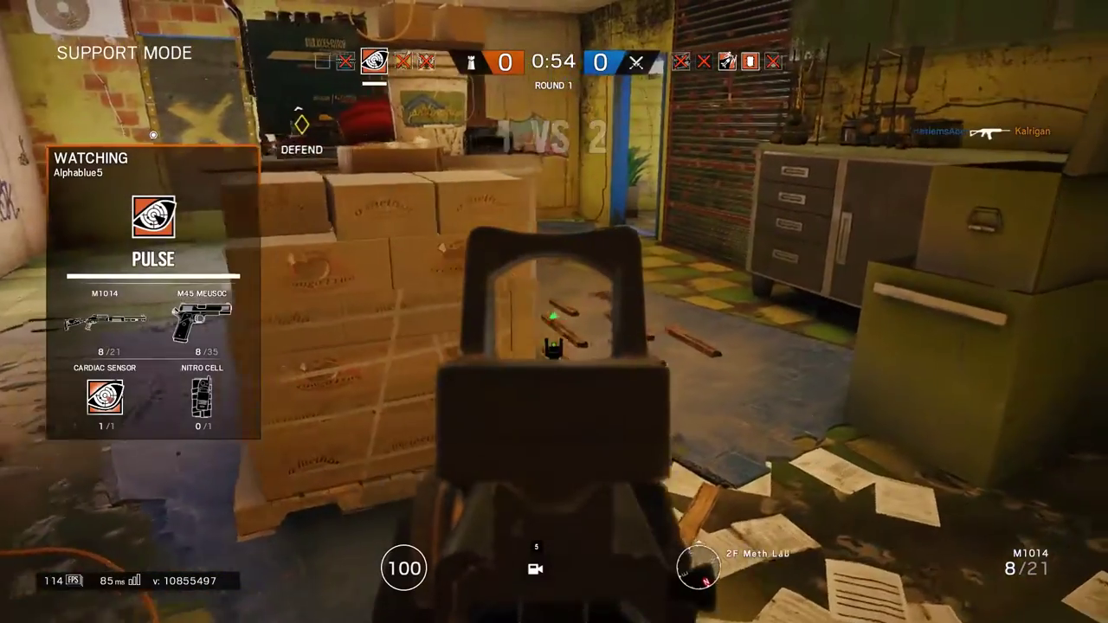